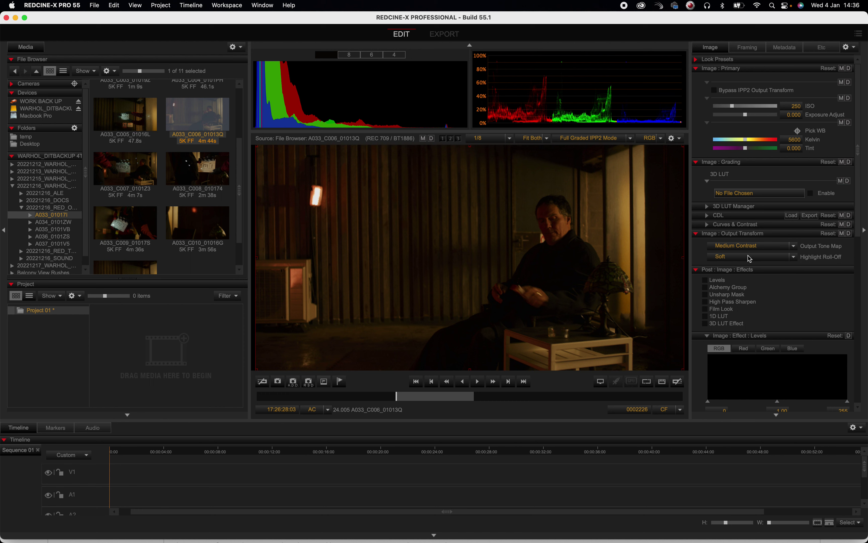
Step: Change the output tone map from Medium to Low Contrast, keeping Soft highlight roll-off
{"action": "left_click", "coordinate": [793, 246]}
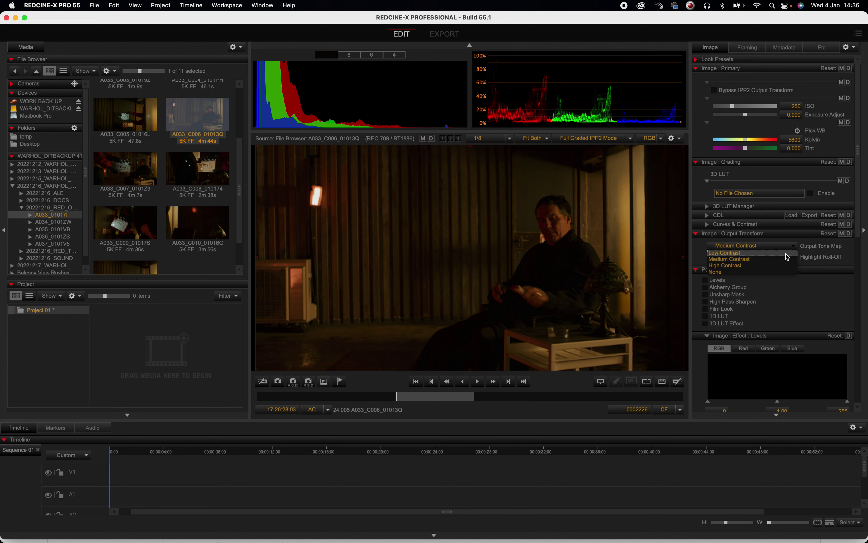
{"action": "left_click", "coordinate": [785, 253]}
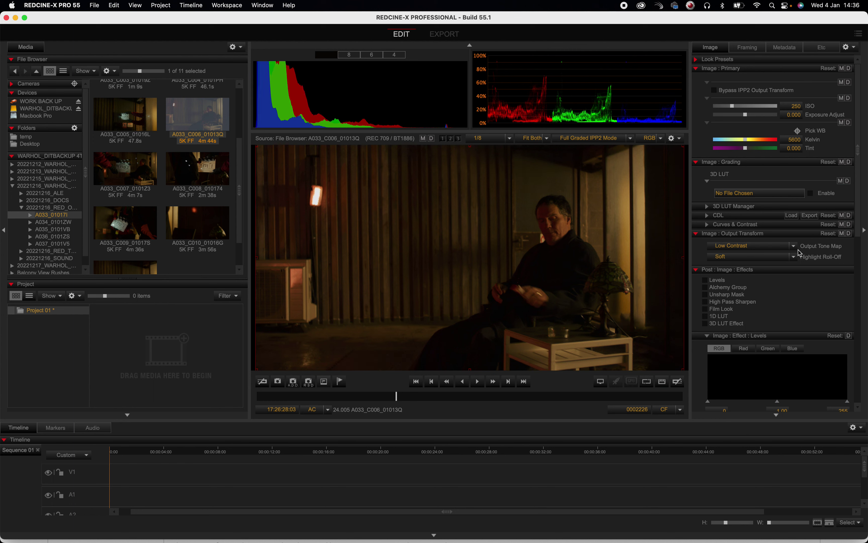
{"action": "left_click", "coordinate": [794, 257]}
{"action": "left_click", "coordinate": [792, 258]}
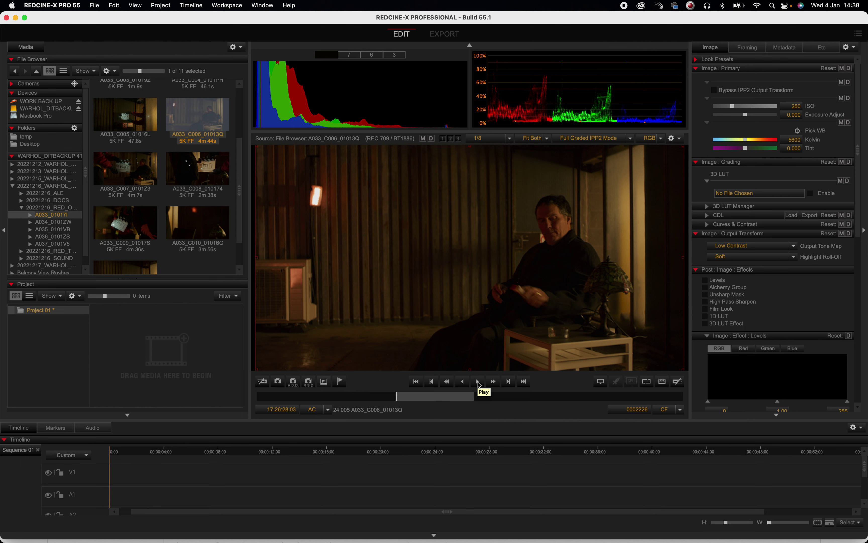
{"action": "left_click", "coordinate": [479, 383]}
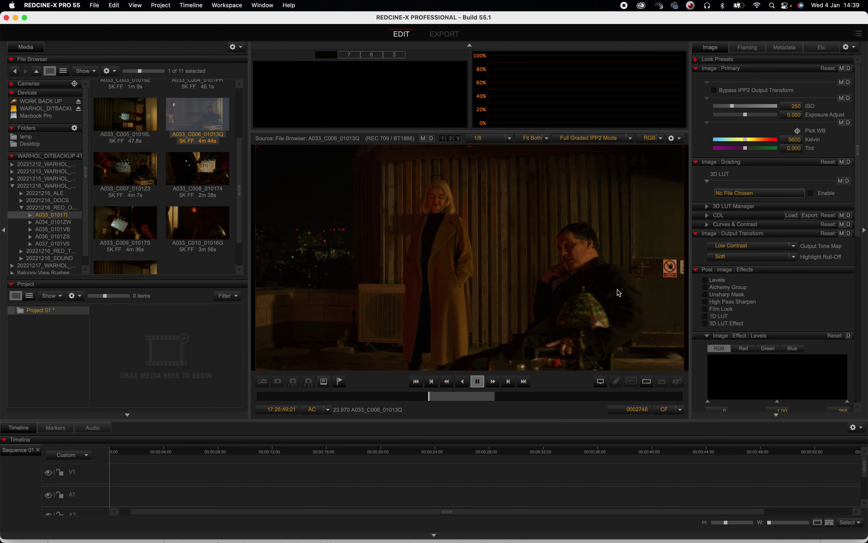
{"action": "left_click", "coordinate": [478, 382]}
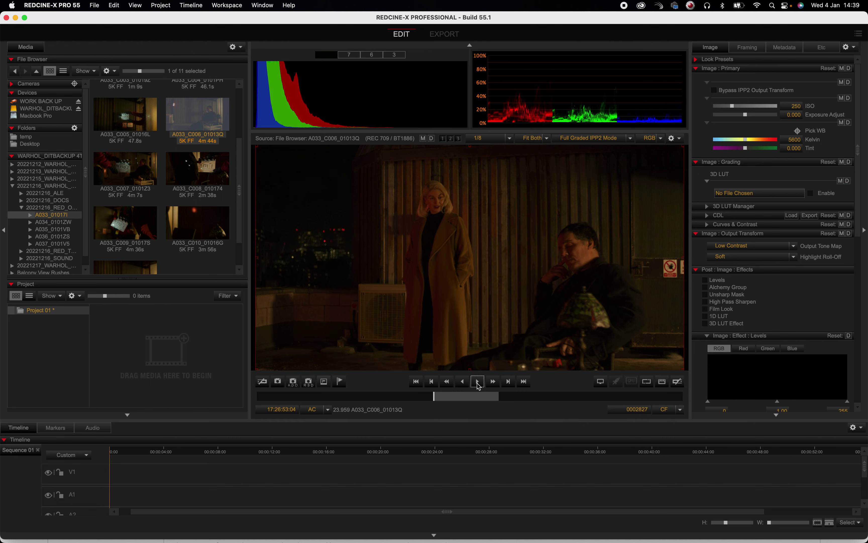
{"action": "left_click", "coordinate": [361, 397]}
{"action": "left_click_drag", "start_coordinate": [361, 397], "coordinate": [387, 400]}
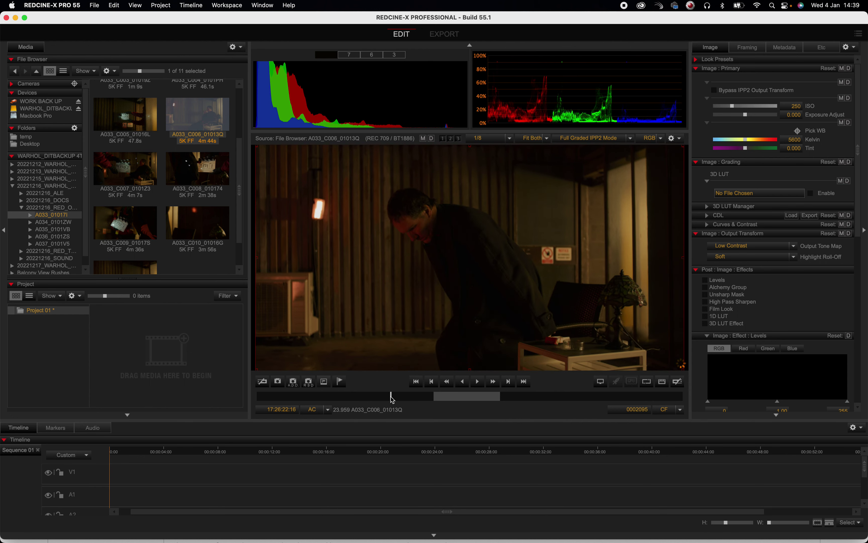
{"action": "mouse_move", "coordinate": [392, 399]}
{"action": "left_mouse_down"}
{"action": "mouse_move", "coordinate": [410, 399]}
{"action": "mouse_move", "coordinate": [387, 398]}
{"action": "mouse_move", "coordinate": [397, 398]}
{"action": "left_mouse_up"}
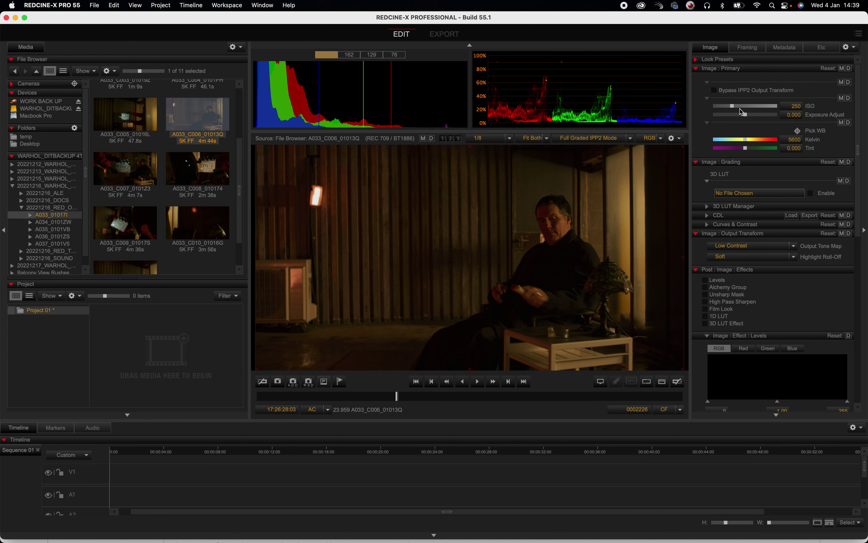
Step: Set ISO 500 and 3276 K, with High Contrast tone map and Hard highlight roll-off
{"action": "left_click_drag", "start_coordinate": [739, 104], "coordinate": [742, 106]}
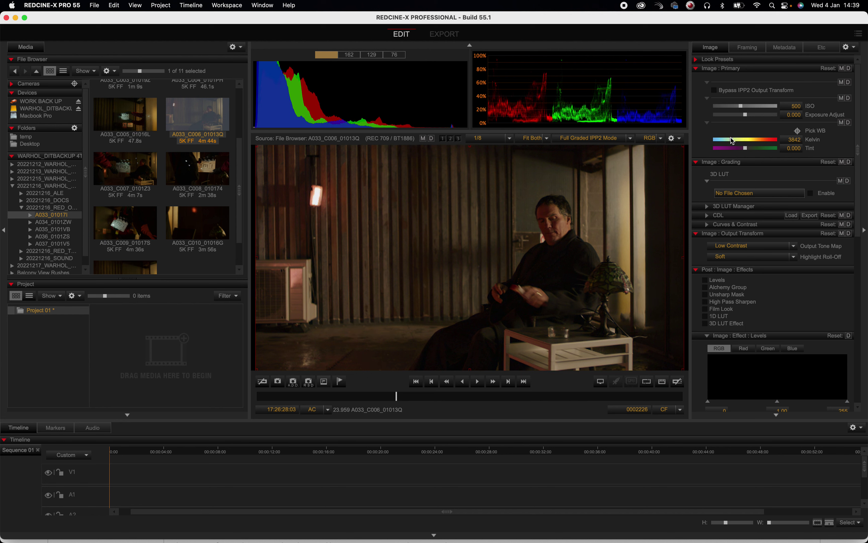
{"action": "left_click_drag", "start_coordinate": [731, 138], "coordinate": [726, 140]}
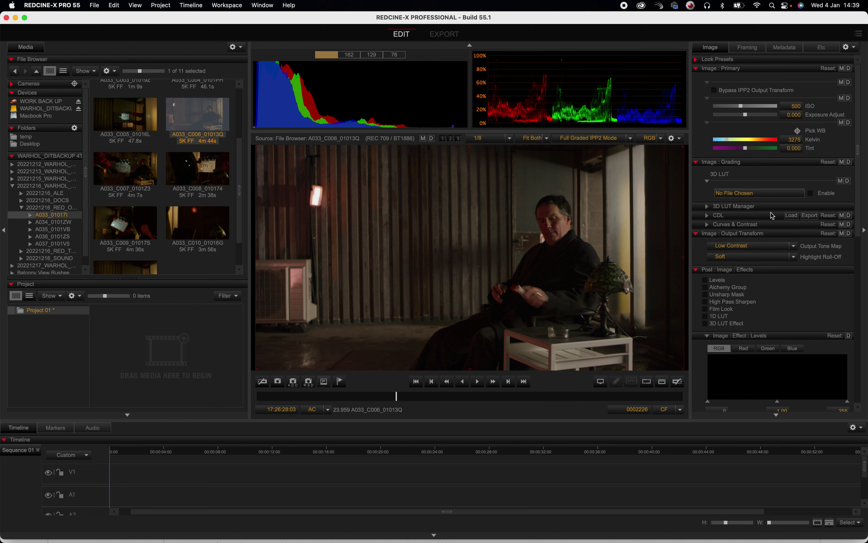
{"action": "left_click", "coordinate": [795, 249]}
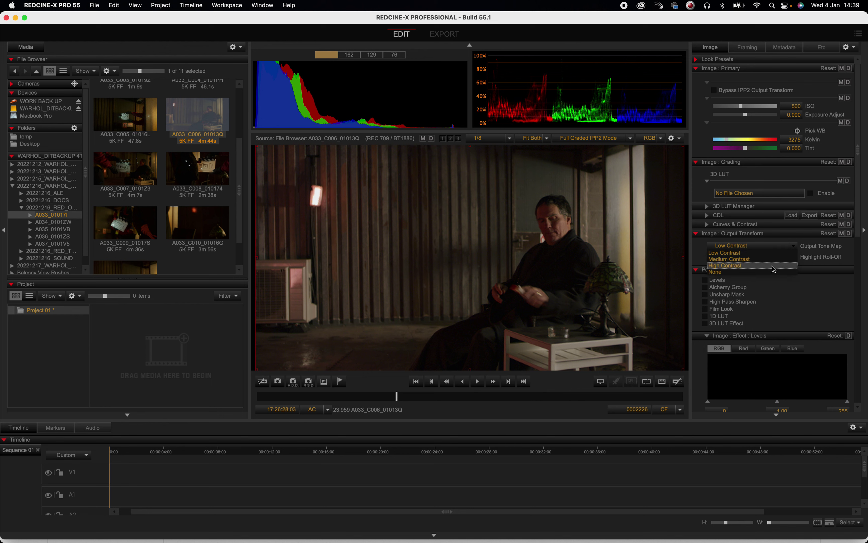
{"action": "left_click", "coordinate": [774, 269]}
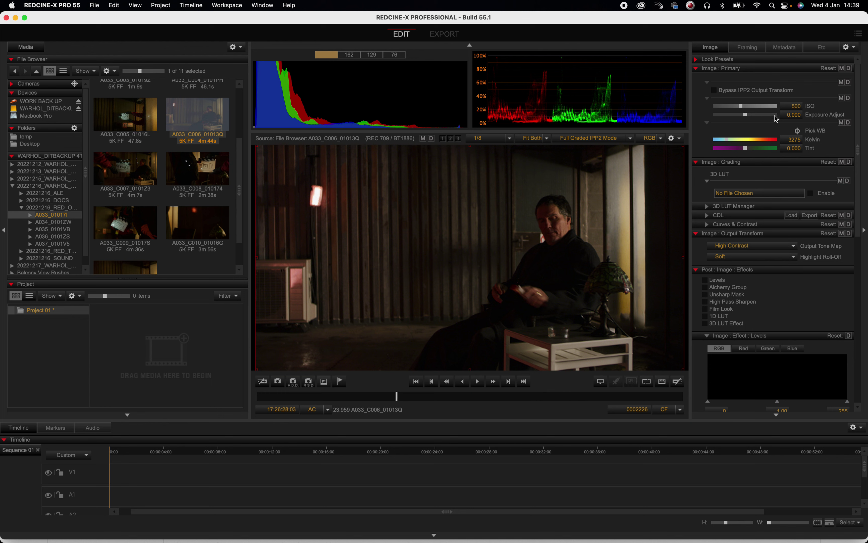
{"action": "left_click", "coordinate": [791, 256]}
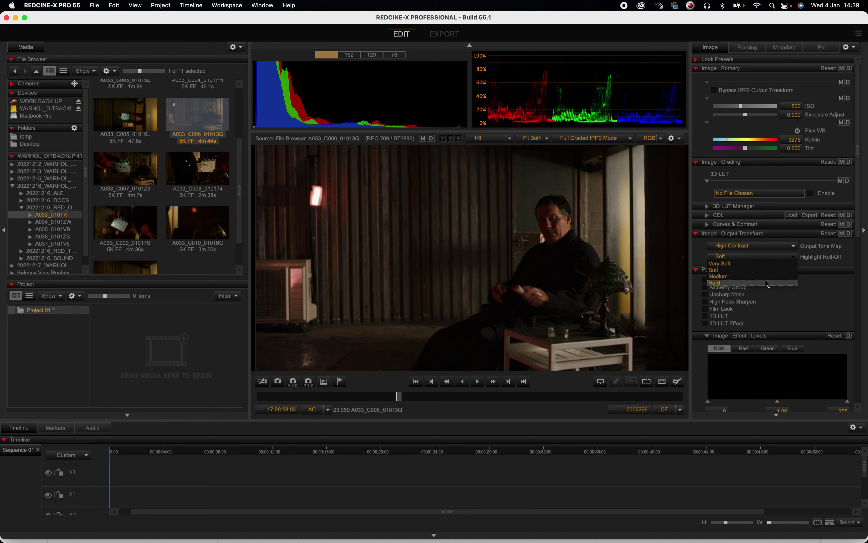
{"action": "left_click", "coordinate": [766, 280]}
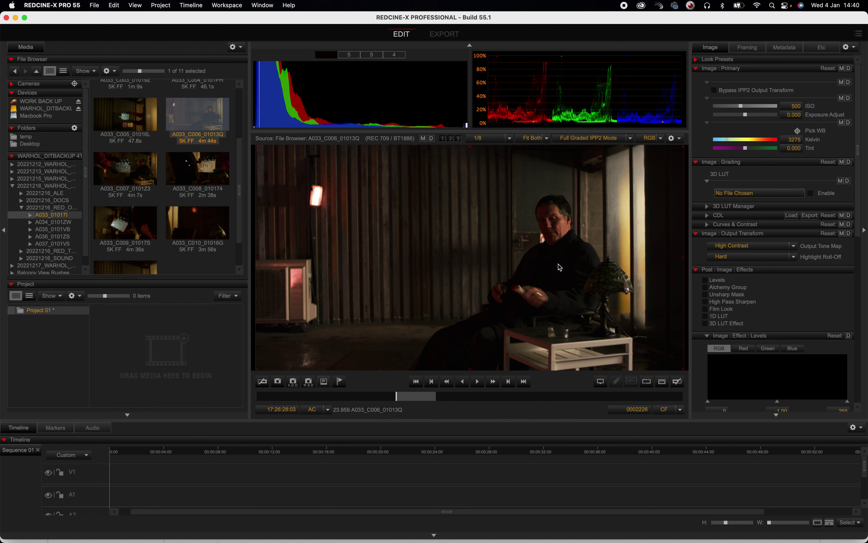
Step: Play the clip and pause at 17:26:52:03, frame 2802, on the rooftop shot
{"action": "key", "text": "space"}
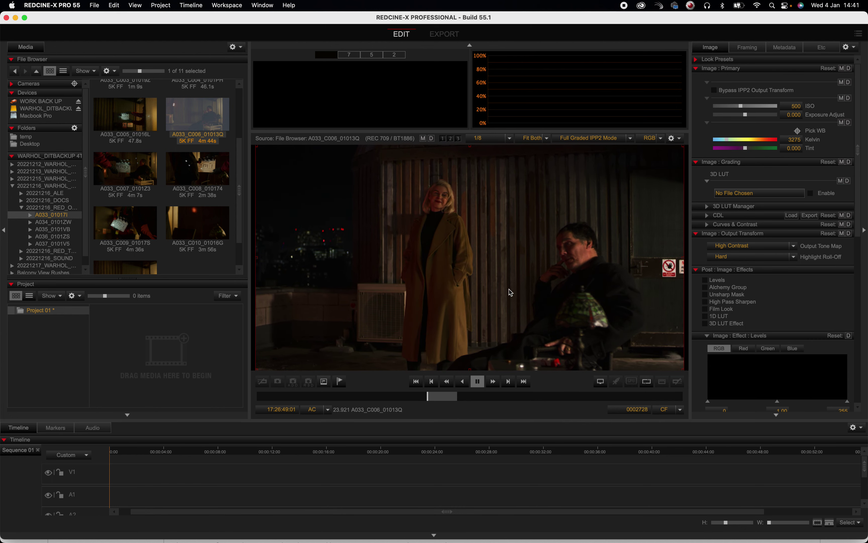
{"action": "left_click", "coordinate": [481, 385]}
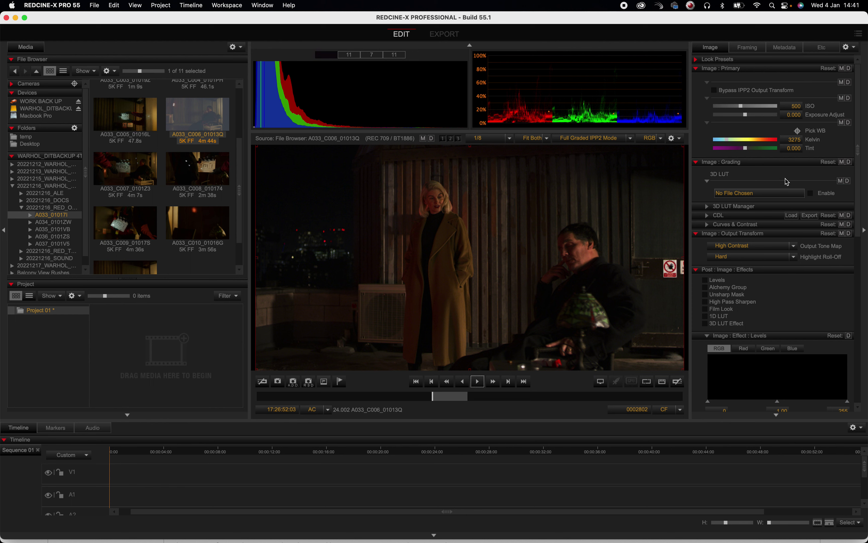
Step: Reset primary settings to metadata (ISO 800, 5600 K) and choose the Low Contrast tone map
{"action": "left_click", "coordinate": [842, 69]}
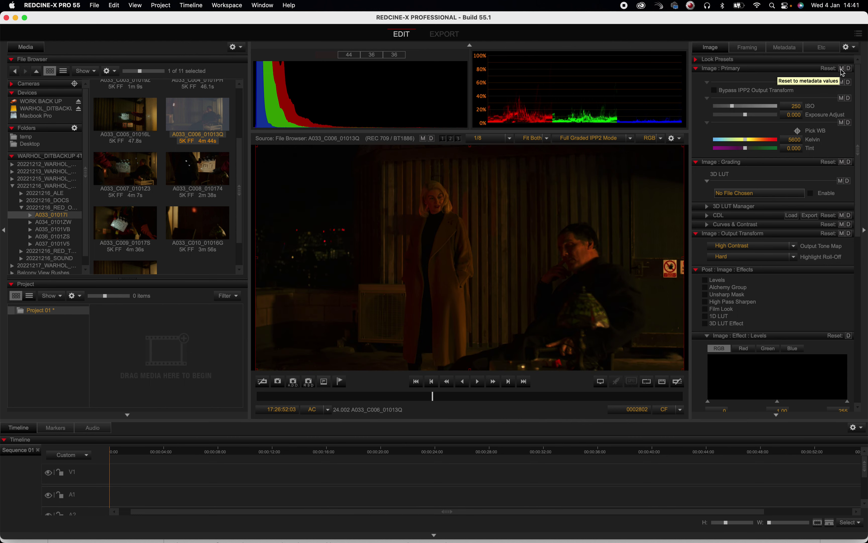
{"action": "scroll", "coordinate": [794, 245], "scroll_direction": "up", "scroll_amount": 1}
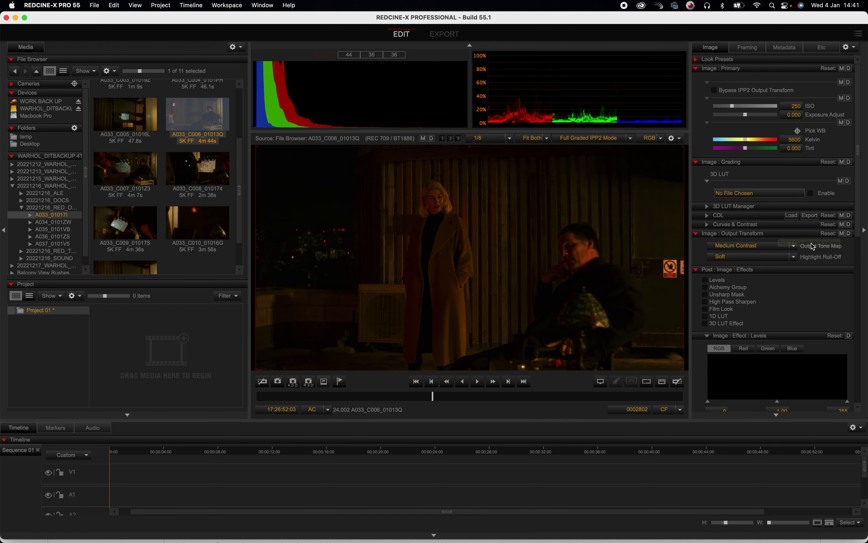
{"action": "left_click", "coordinate": [793, 246]}
{"action": "left_click", "coordinate": [779, 253]}
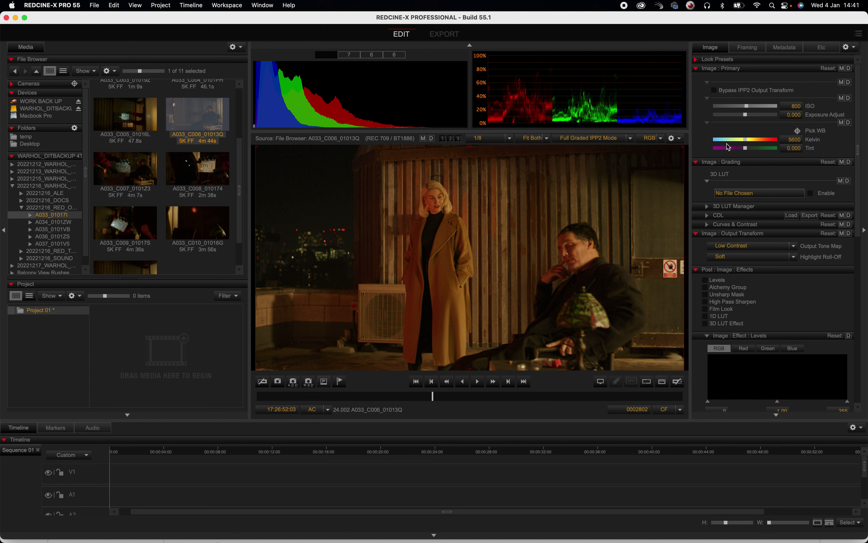
Step: Lower the colour temperature to 2424 K with High Contrast tone map and Hard roll-off
{"action": "left_click_drag", "start_coordinate": [724, 140], "coordinate": [721, 141]}
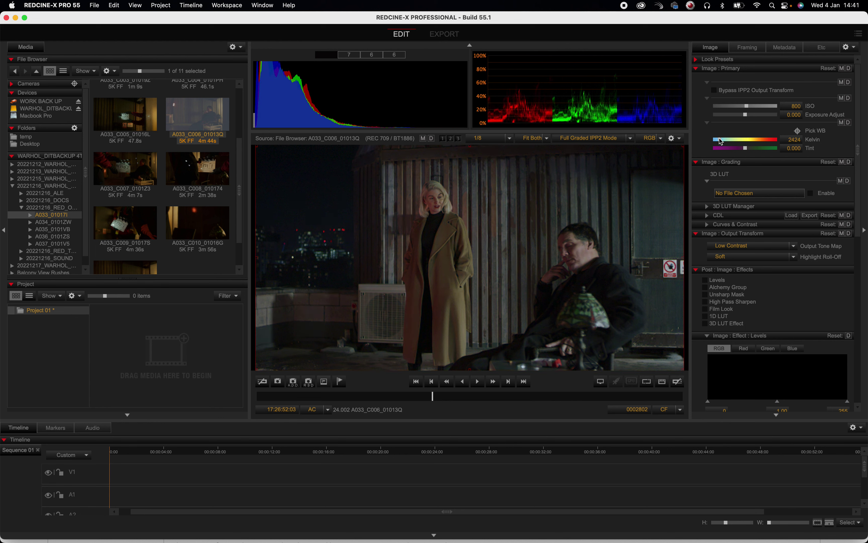
{"action": "left_click", "coordinate": [794, 246]}
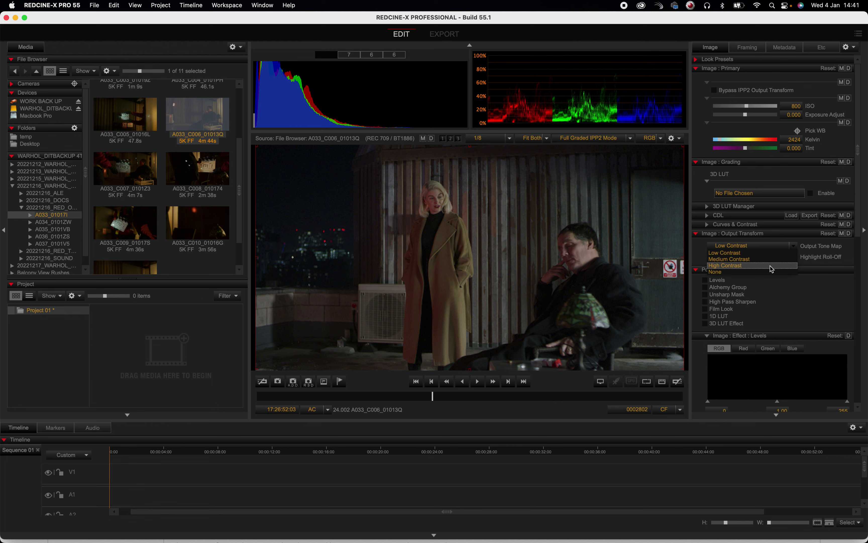
{"action": "left_click", "coordinate": [771, 265]}
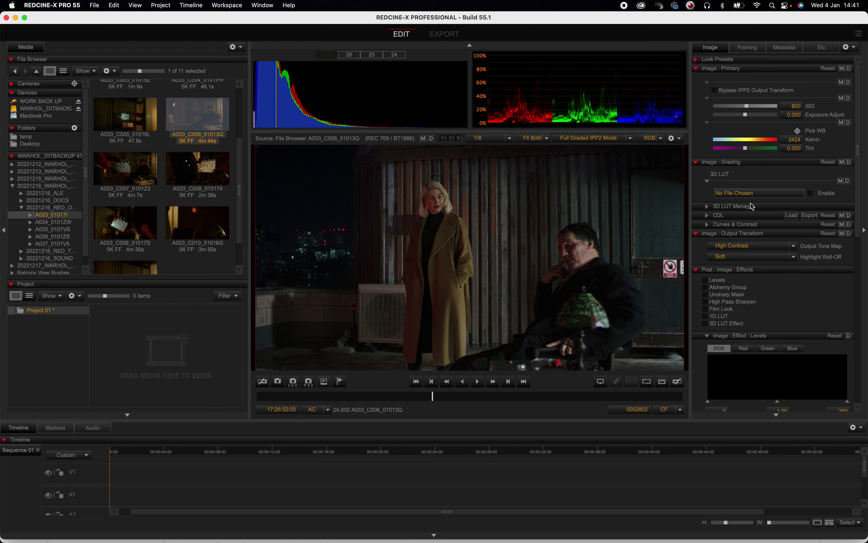
{"action": "left_click", "coordinate": [792, 258]}
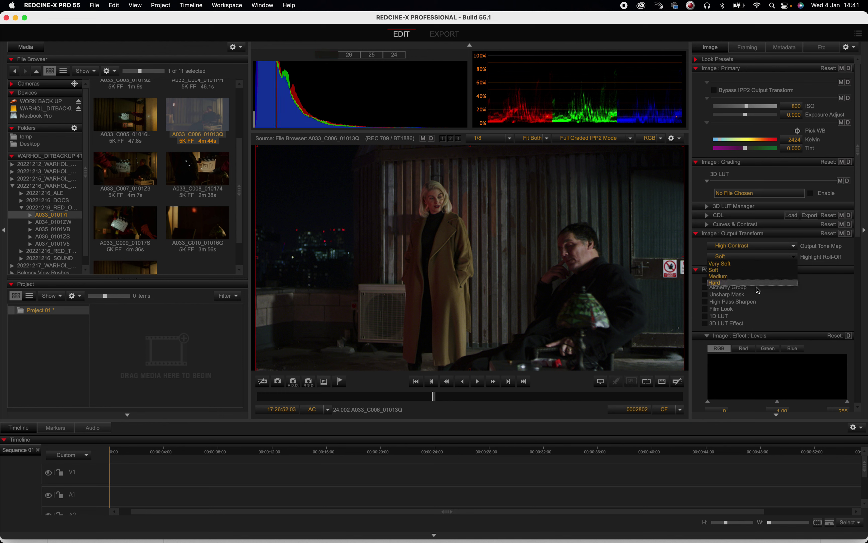
{"action": "left_click", "coordinate": [757, 283]}
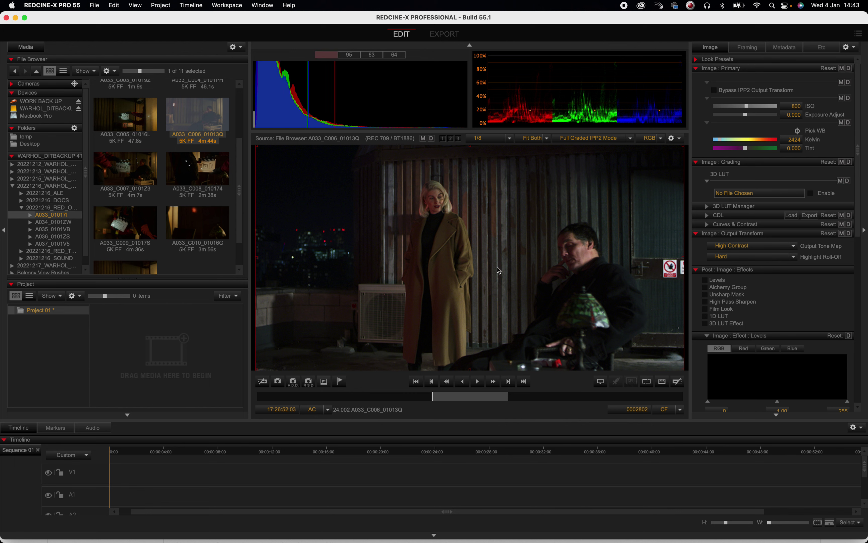
Step: Reset Image Primary and Output Transform to metadata, then pick the Low Contrast tone map
{"action": "left_click", "coordinate": [841, 67]}
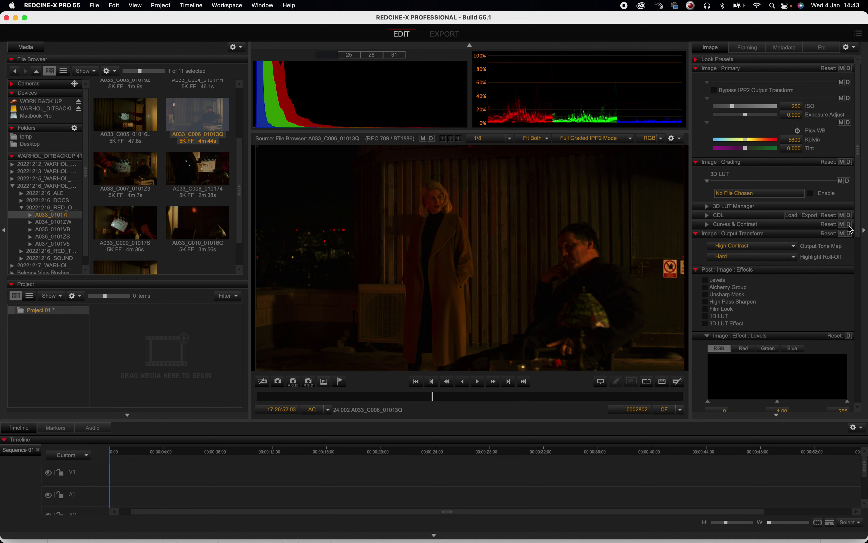
{"action": "left_click", "coordinate": [841, 234]}
{"action": "left_click", "coordinate": [794, 246]}
{"action": "left_click", "coordinate": [784, 252]}
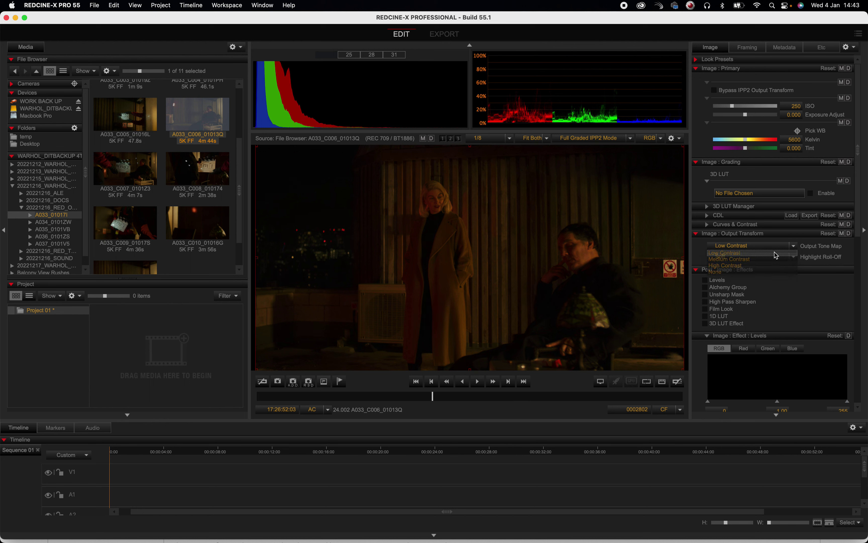